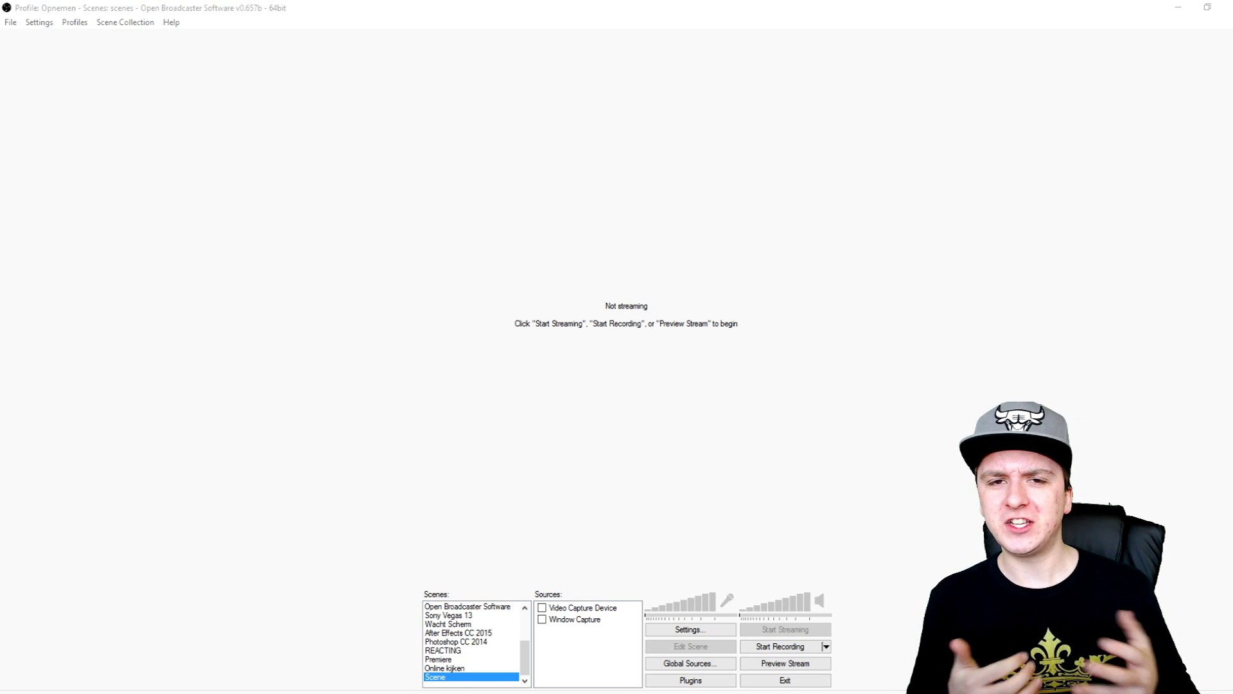
# Step: Open OBS Settings on the Encoding page to show the x264 CBR max bitrate and buffer size fields
pyautogui.click(89, 88)
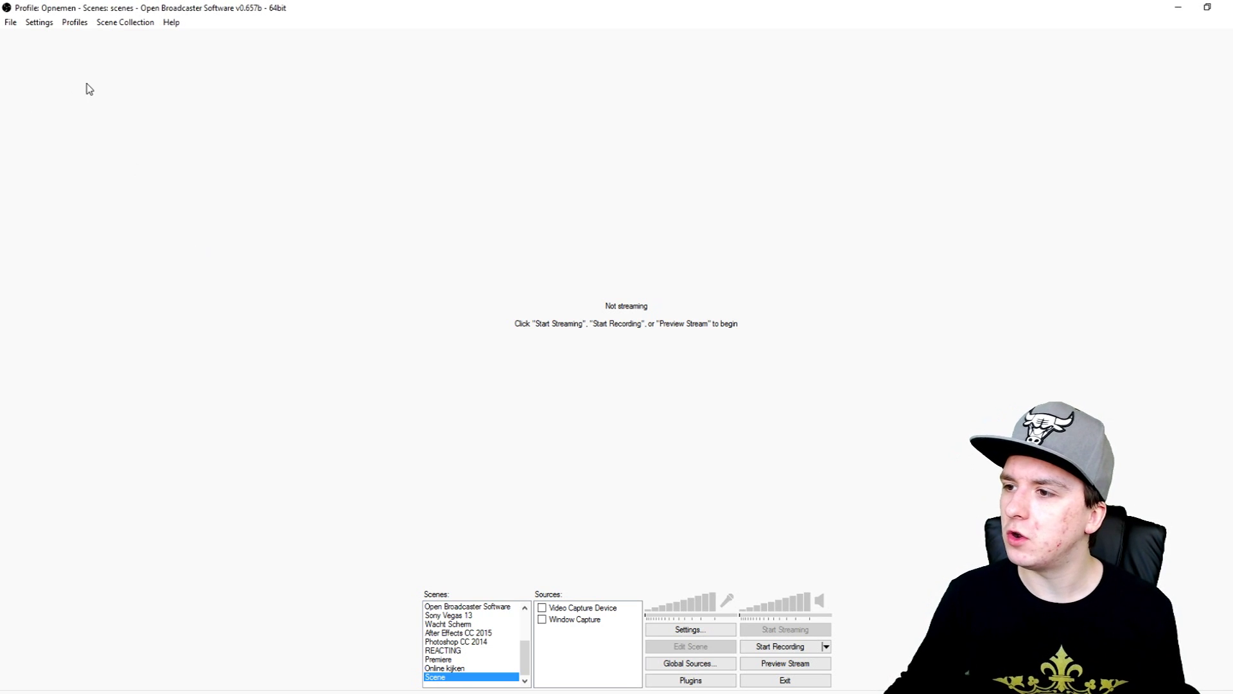
pyautogui.click(44, 25)
pyautogui.click(41, 42)
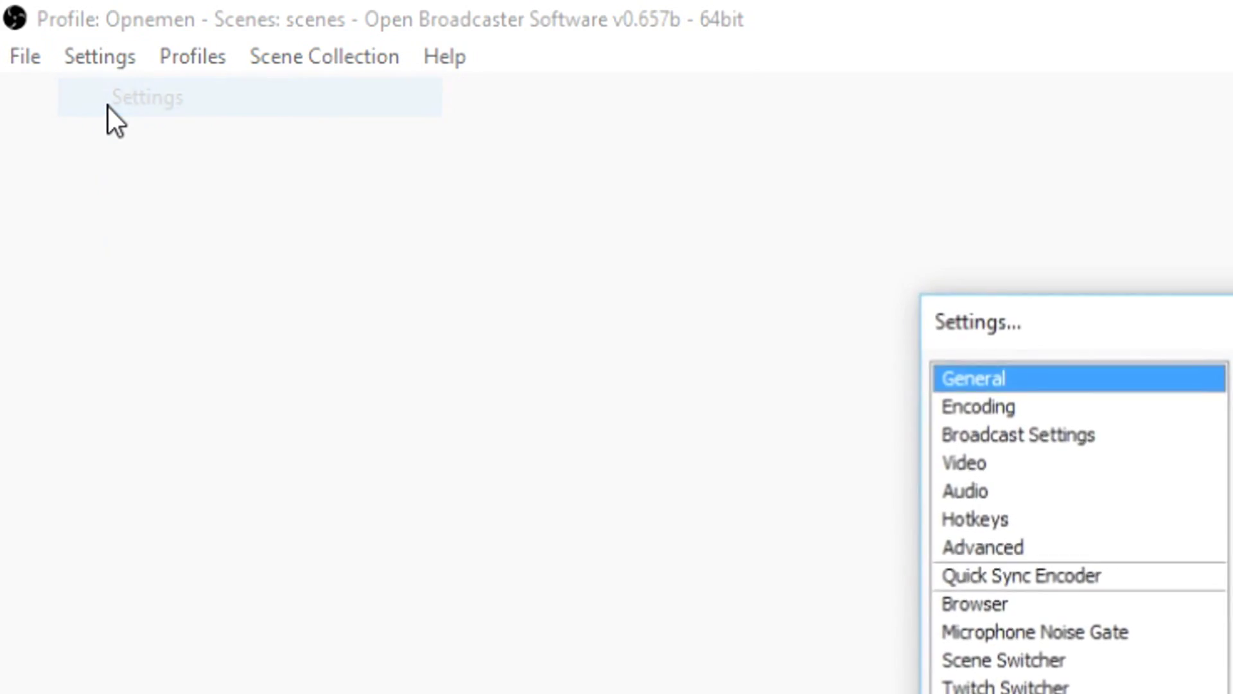
pyautogui.click(966, 405)
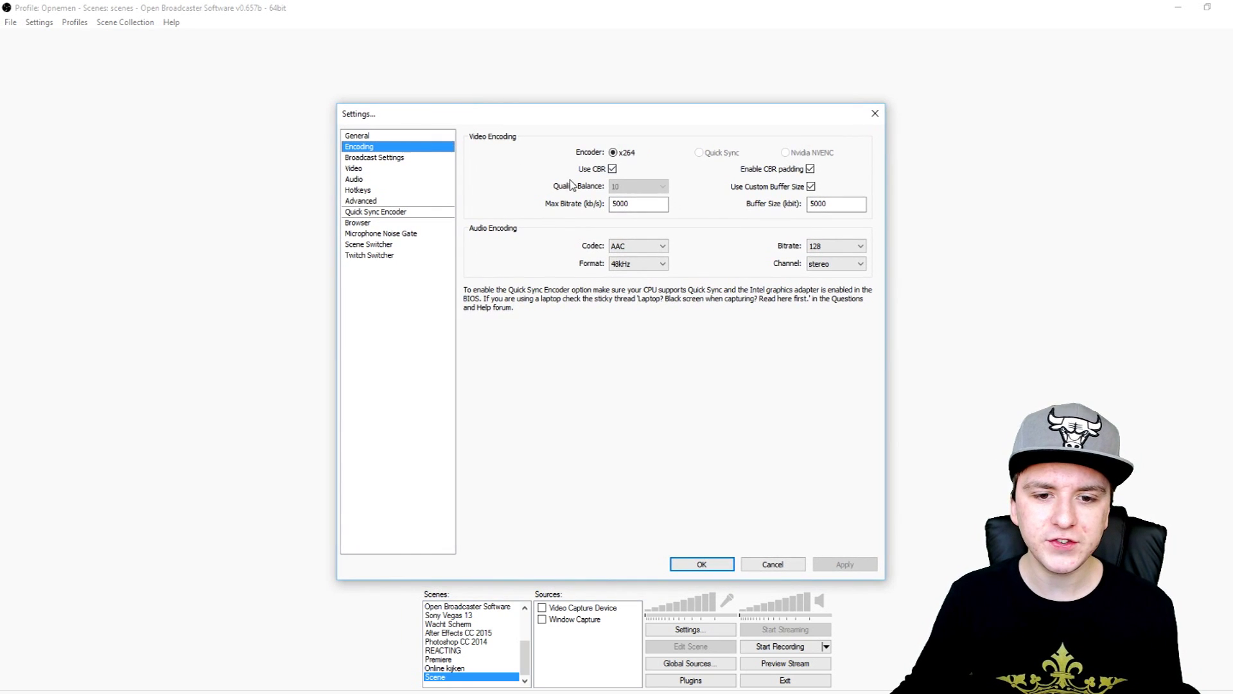
pyautogui.click(620, 206)
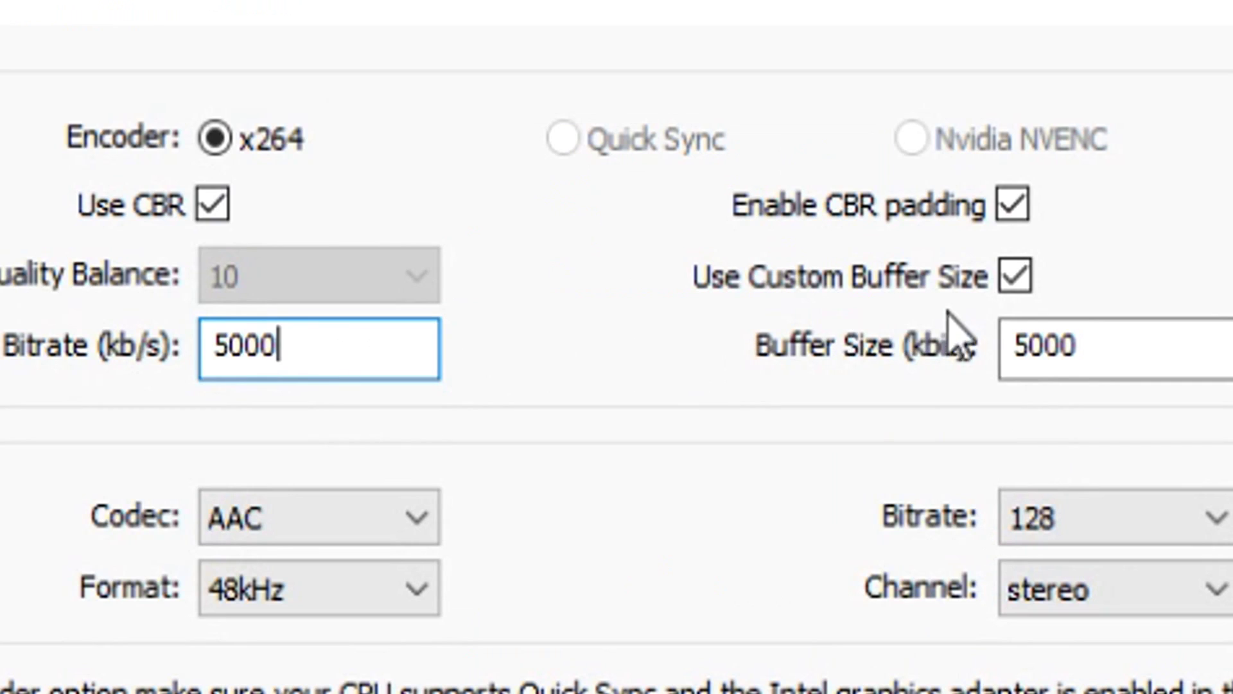
pyautogui.click(1054, 346)
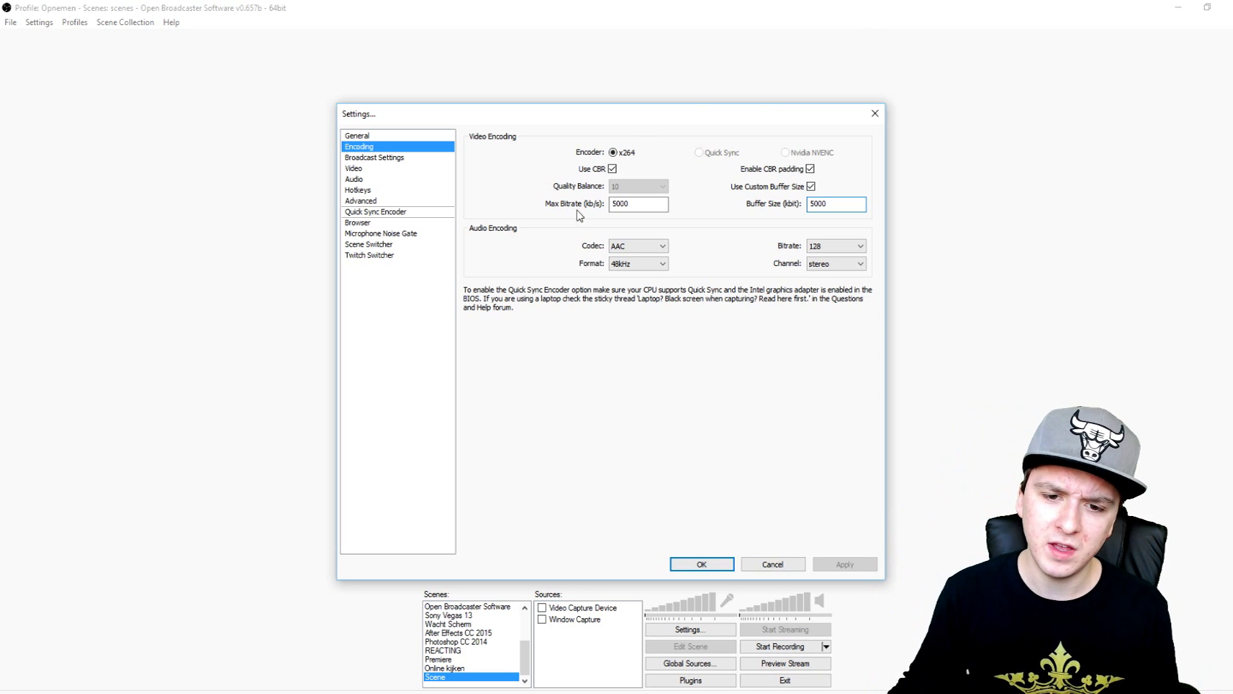
# Step: Set the max bitrate and buffer size to 1000 each
pyautogui.doubleClick(626, 203)
pyautogui.write('1000')
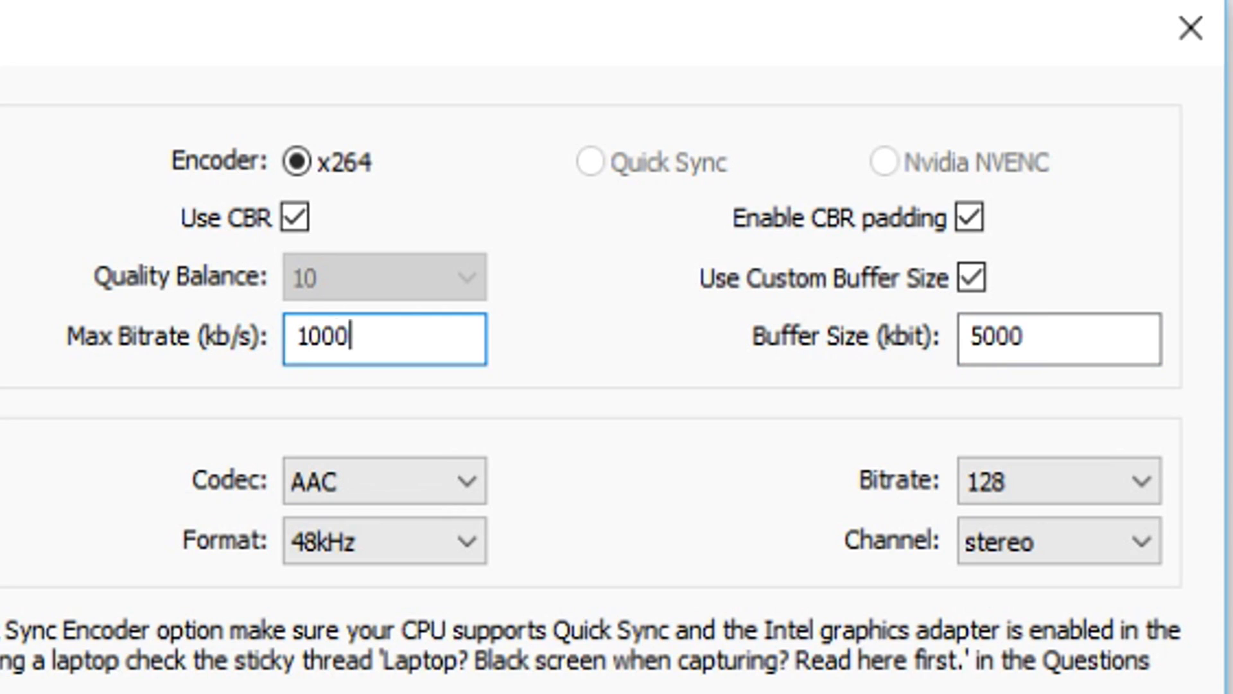
pyautogui.press('Tab')
pyautogui.write('1000')
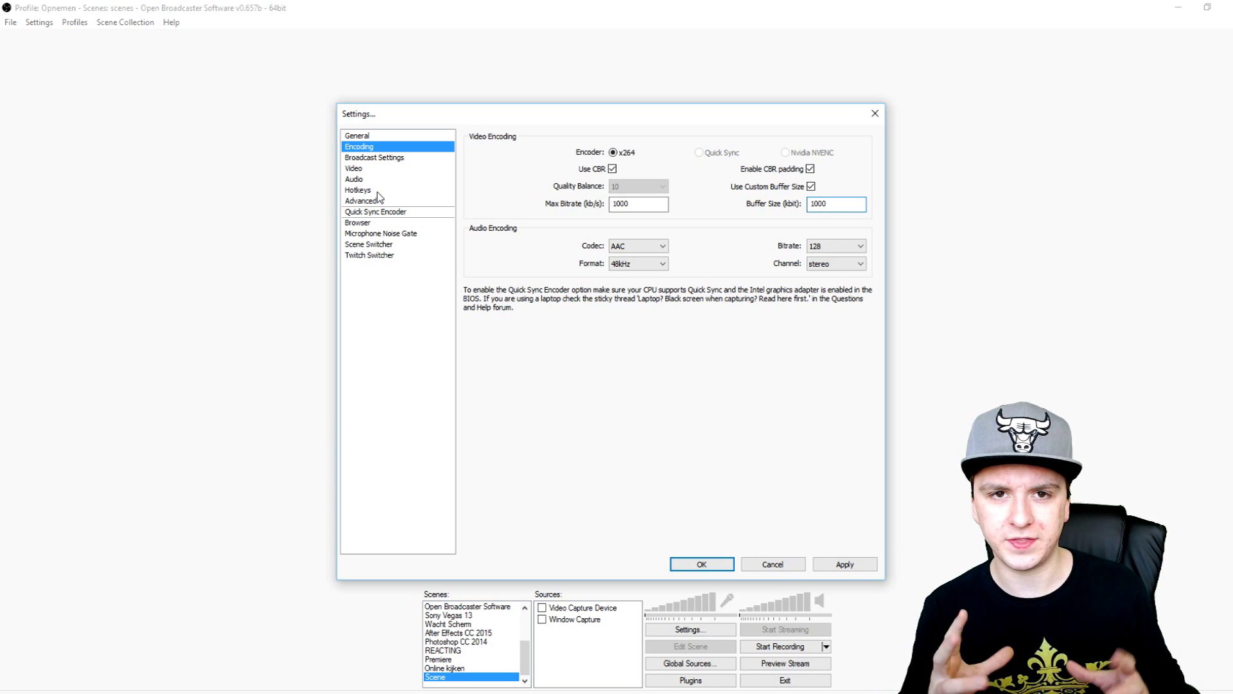
# Step: Change both the buffer size and the max bitrate to 2000
pyautogui.press('BackSpace')
pyautogui.press('BackSpace')
pyautogui.press('BackSpace')
pyautogui.press('BackSpace')
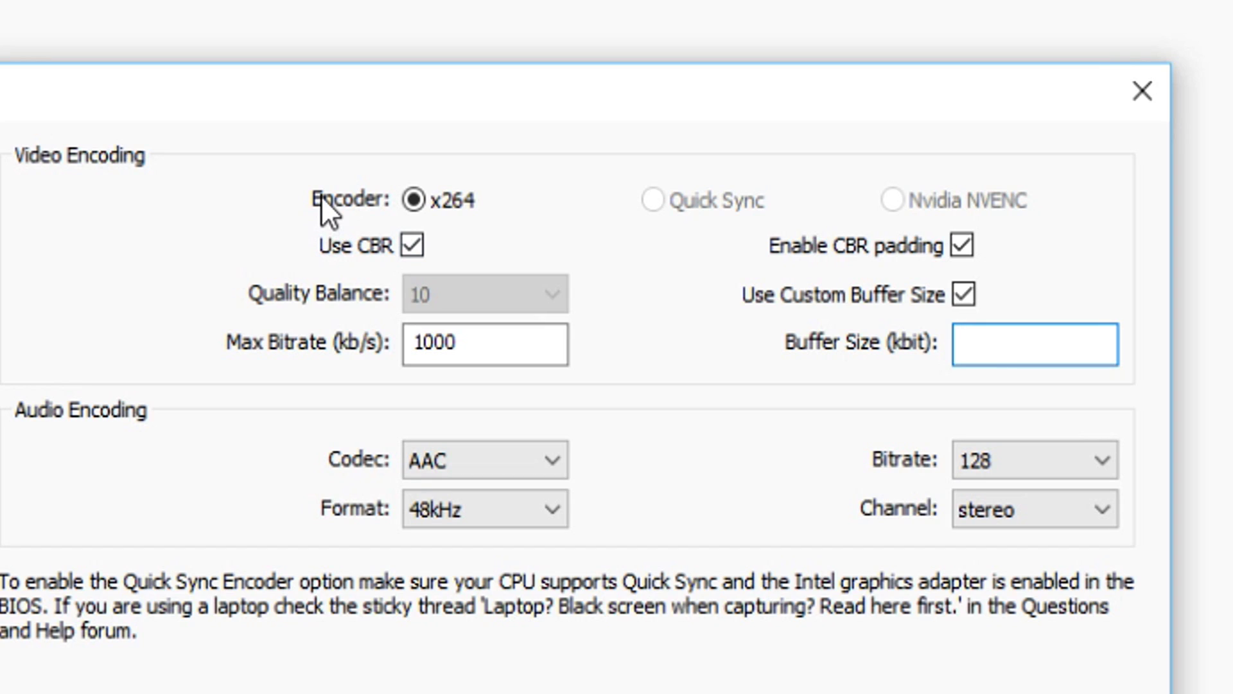
pyautogui.write('2')
pyautogui.doubleClick(426, 350)
pyautogui.write('2000')
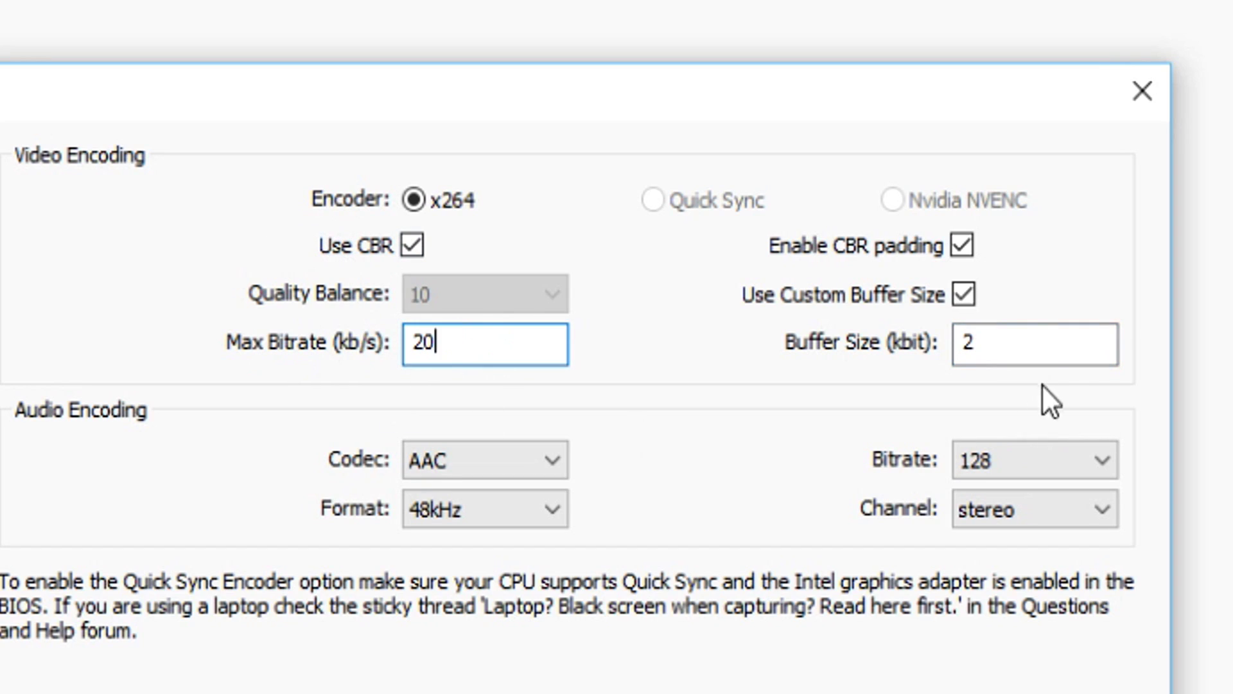
pyautogui.click(1074, 342)
pyautogui.write('000')
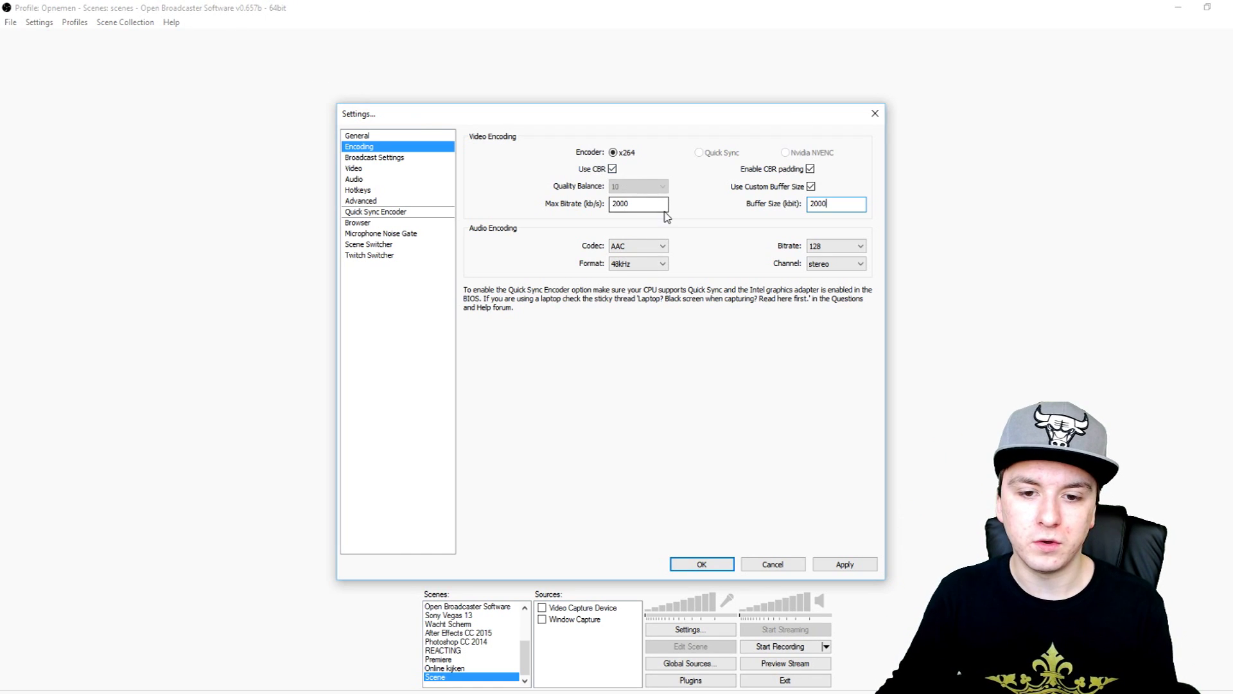
# Step: Raise the max bitrate and buffer size from 2000 to 3000 each
pyautogui.doubleClick(625, 203)
pyautogui.write('3000')
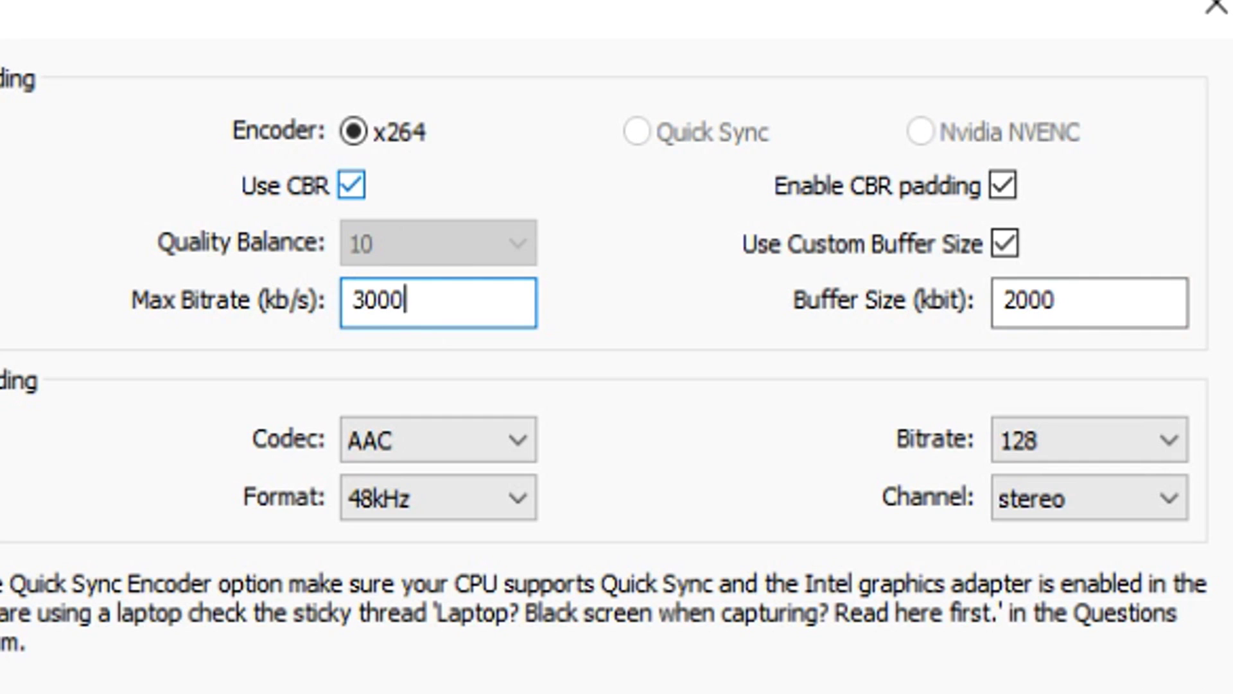
pyautogui.press('Tab')
pyautogui.write('3000')
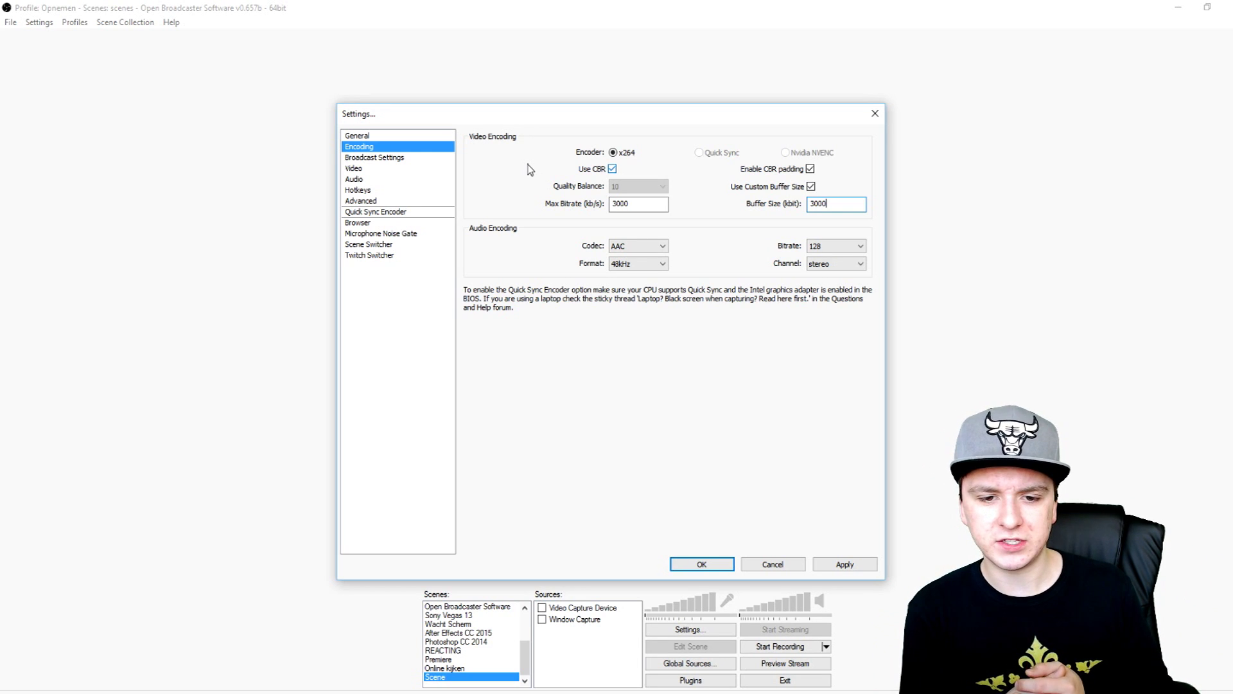
# Step: Raise the max bitrate and buffer size from 3000 to 4000 each
pyautogui.click(642, 204)
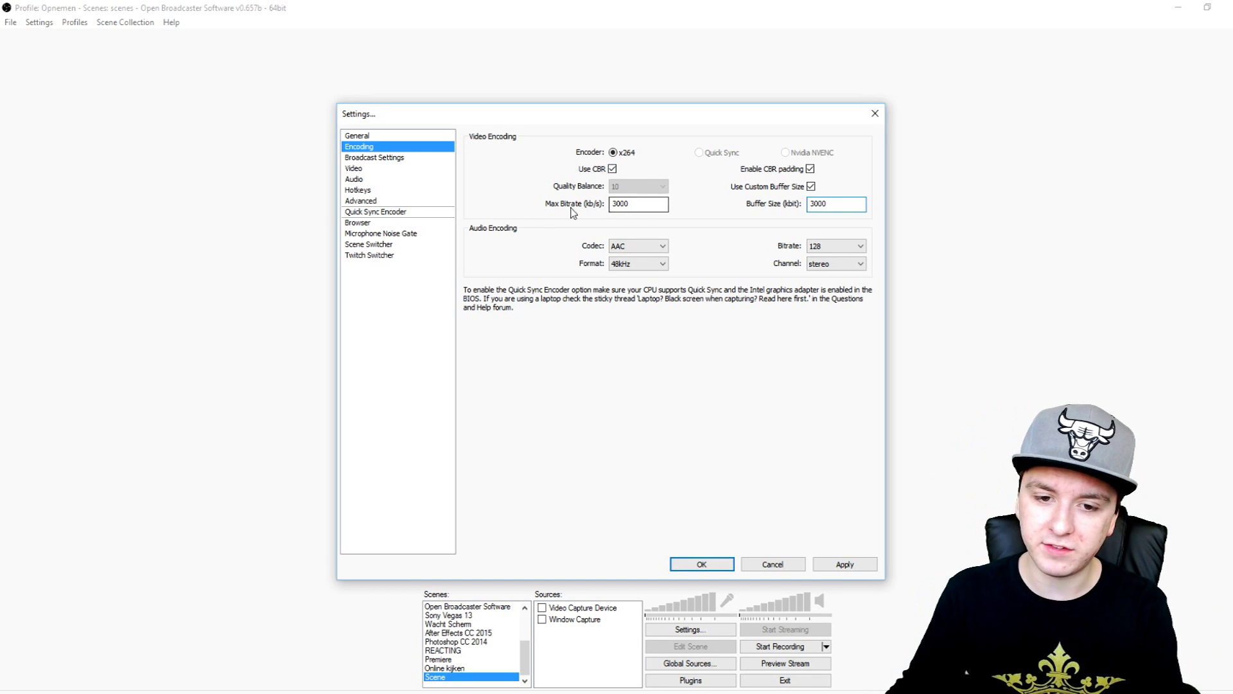
pyautogui.doubleClick(636, 204)
pyautogui.write('4000')
pyautogui.press('Tab')
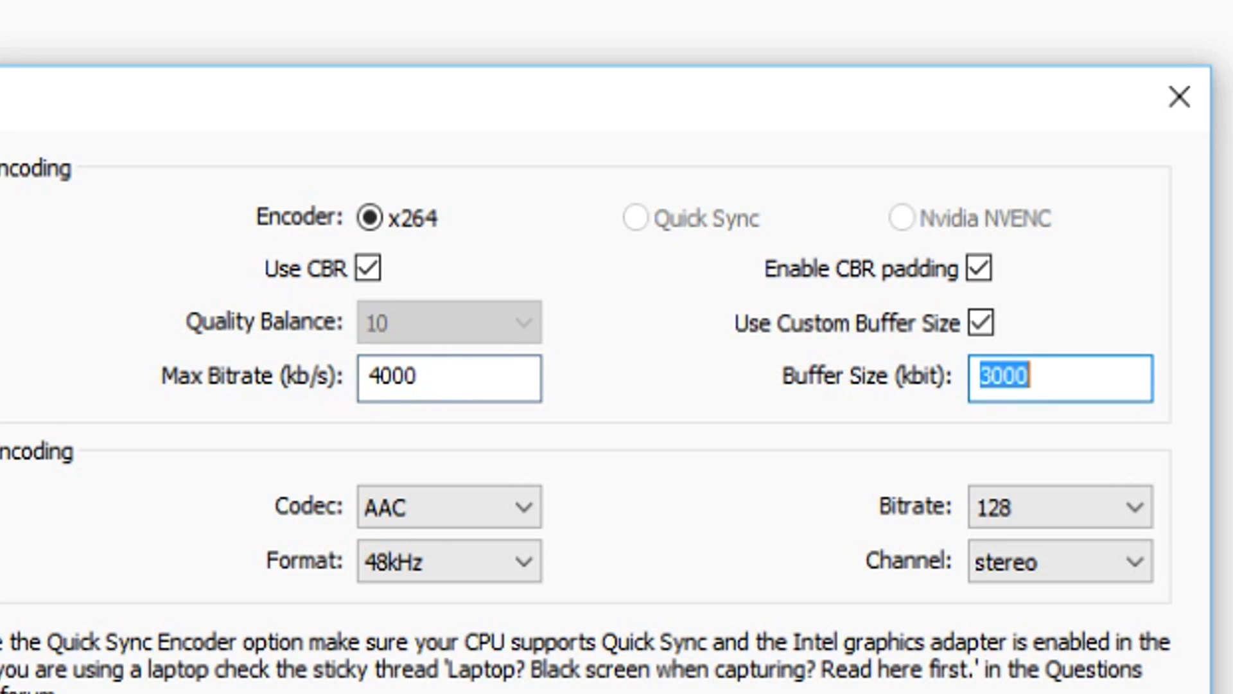
pyautogui.write('4000')
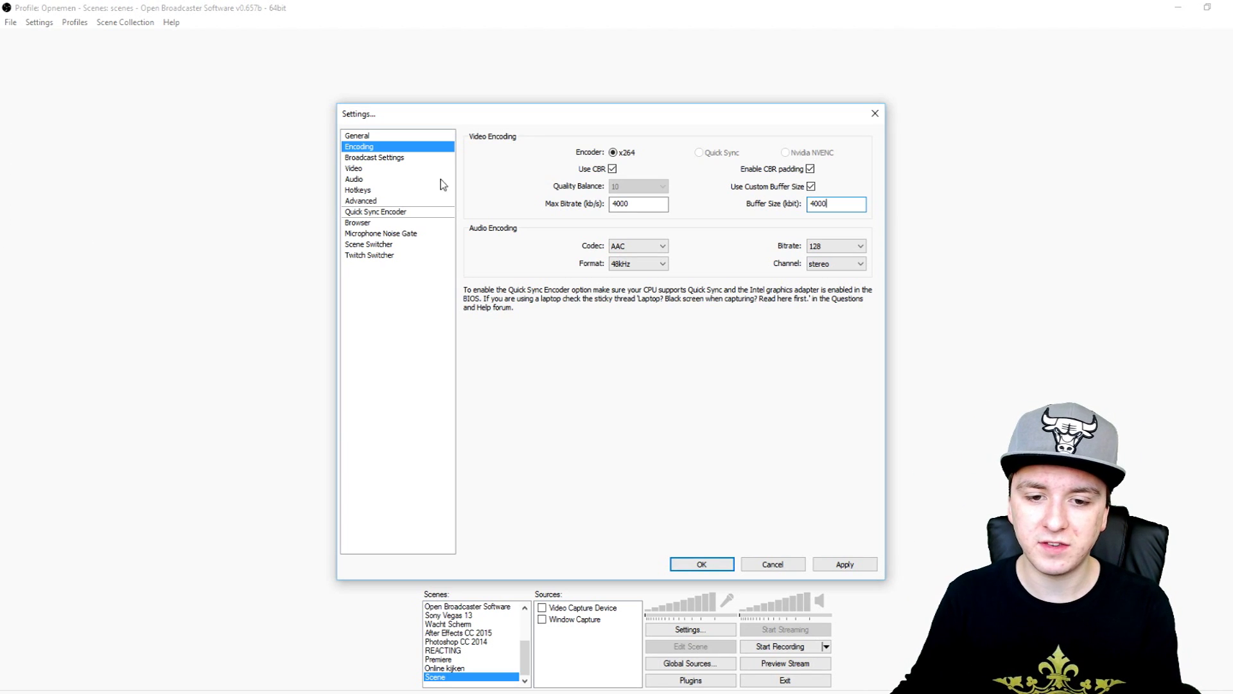
# Step: Replace the 4000 values with a max bitrate and buffer size of 5000 each
pyautogui.doubleClick(636, 204)
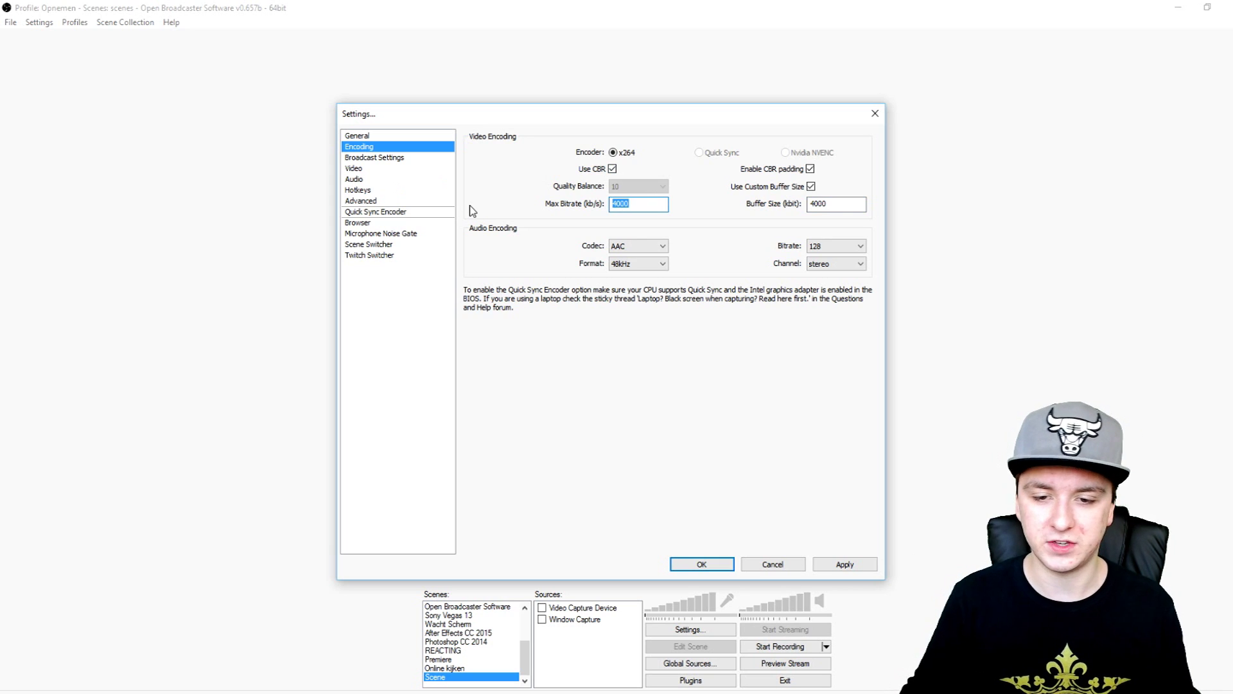
pyautogui.write('5000')
pyautogui.press('Tab')
pyautogui.write('5')
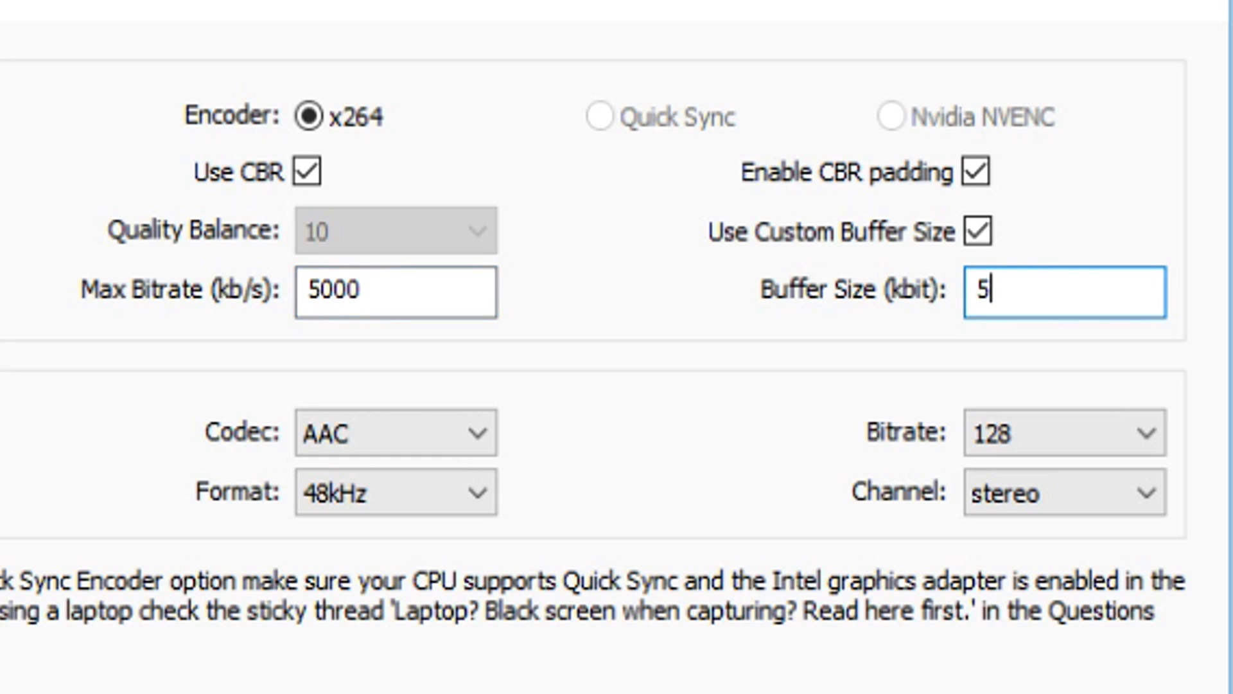
pyautogui.write('000')
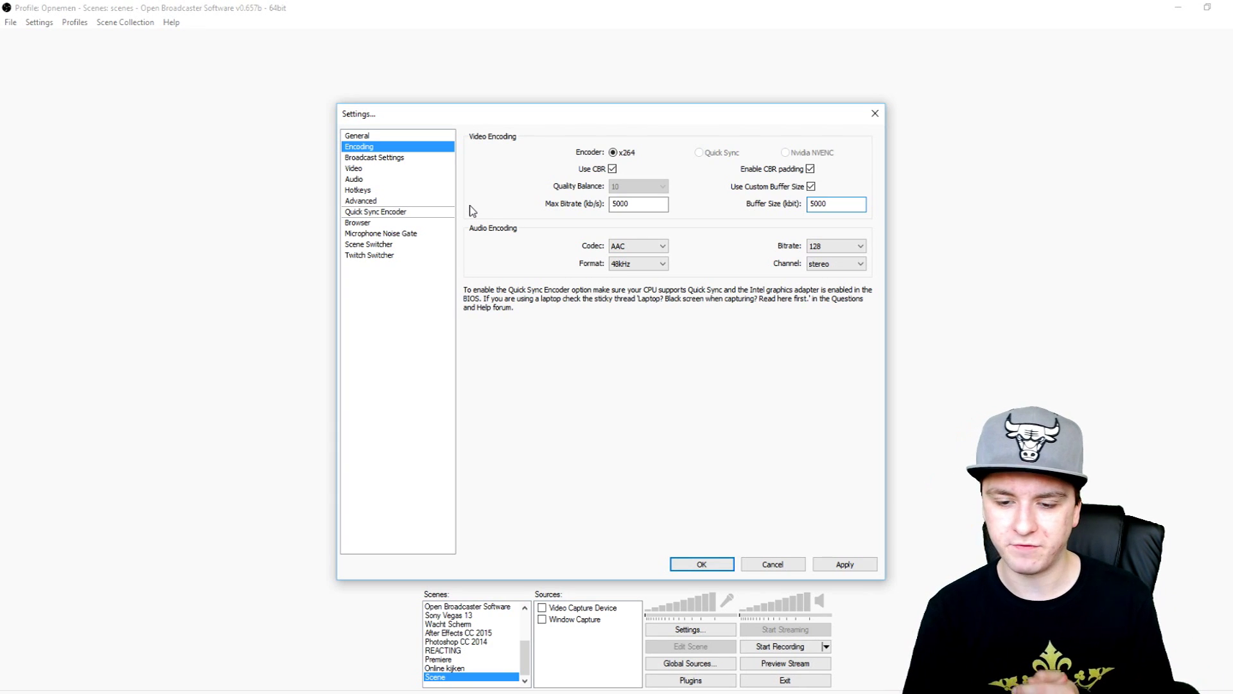
# Step: Apply the 5000 max bitrate and 5000 buffer size encoding settings
pyautogui.click(843, 564)
pyautogui.click(617, 203)
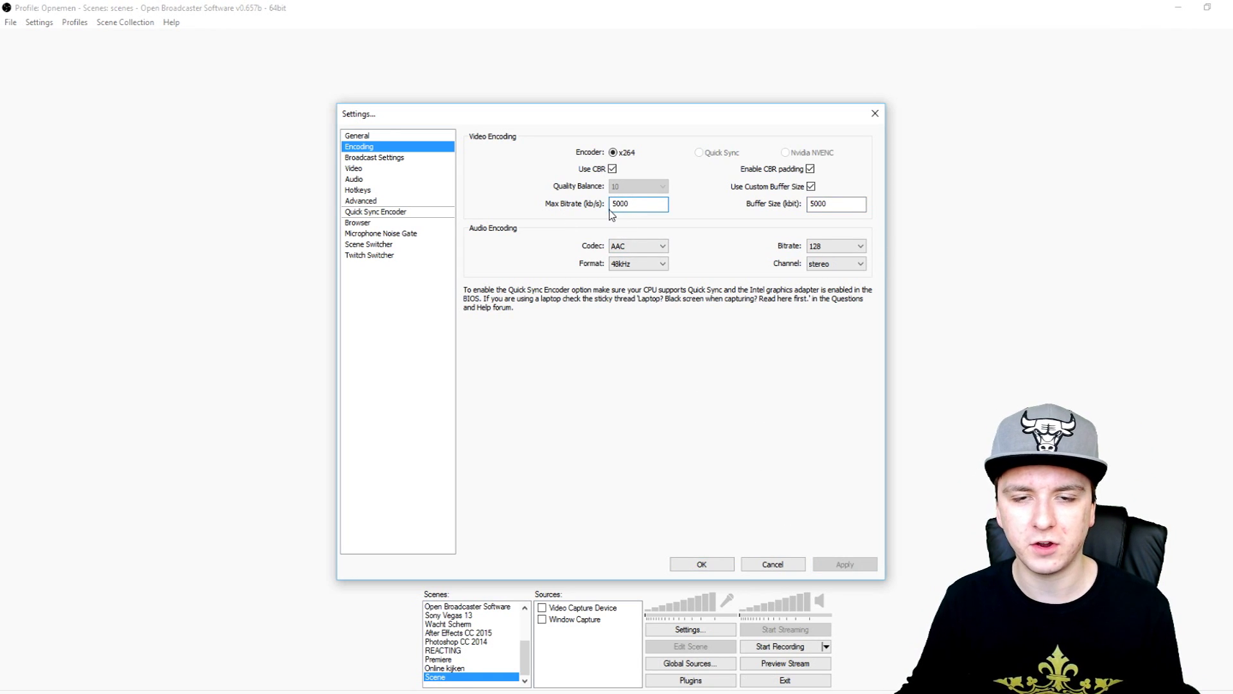